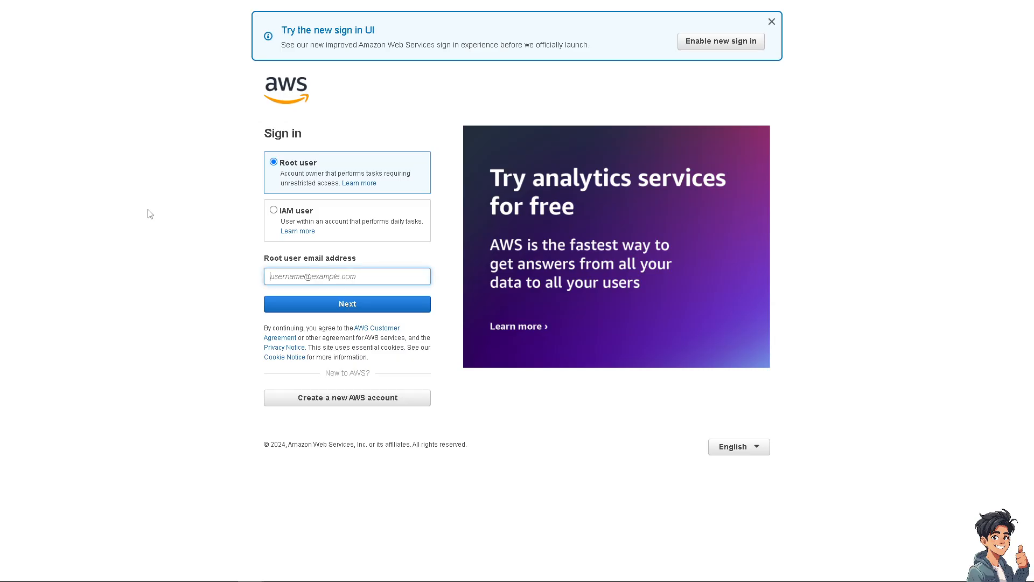
Choose IAM user as the sign-in type for the AWS console
{"action": "left_click", "coordinate": [297, 211]}
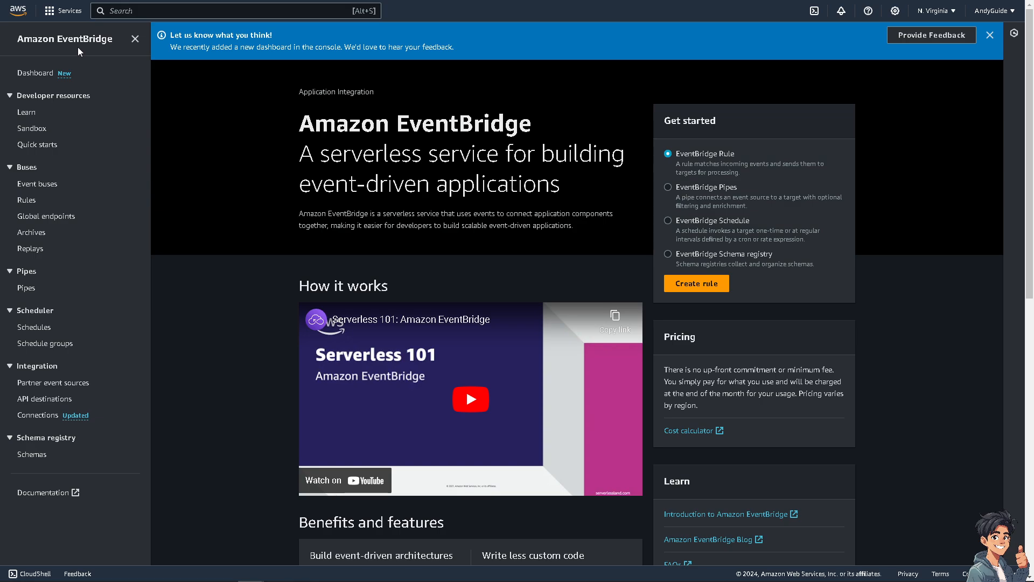
Search the AWS services for "IAM" and open the IAM dashboard
{"action": "left_click", "coordinate": [52, 16]}
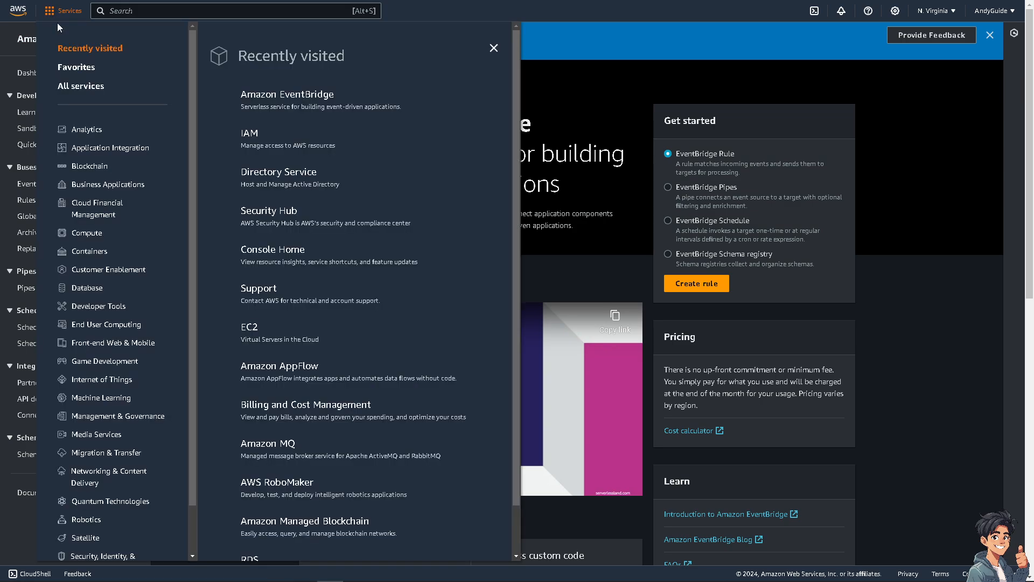
{"action": "left_click", "coordinate": [80, 89]}
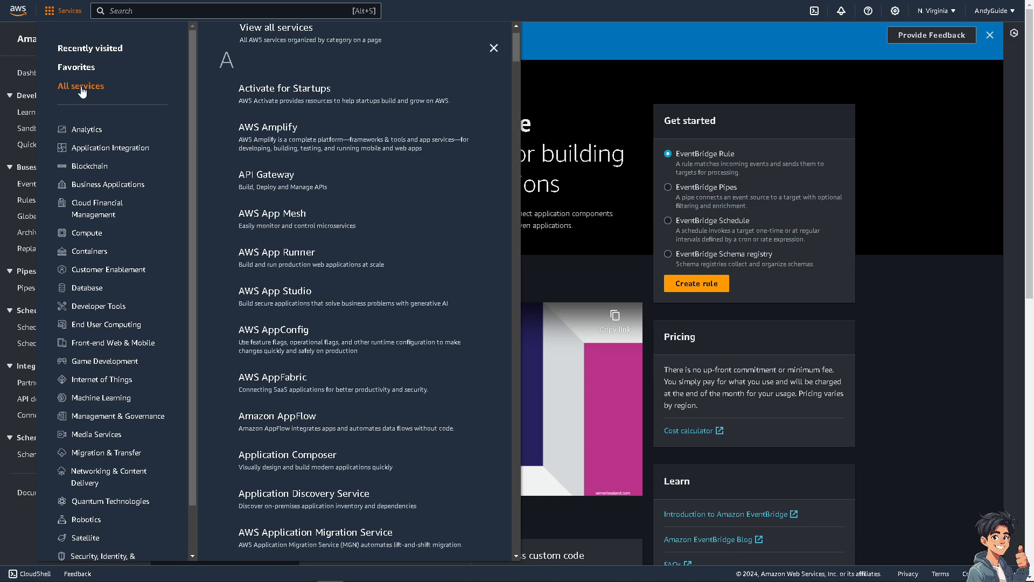
{"action": "left_click", "coordinate": [228, 9]}
{"action": "type", "text": "IAM"}
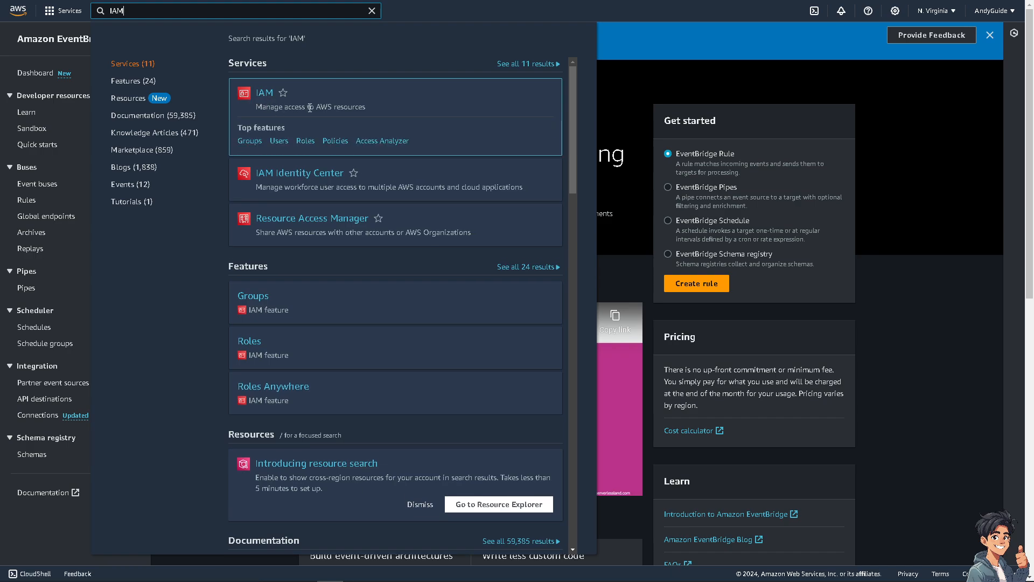
{"action": "left_click", "coordinate": [264, 92]}
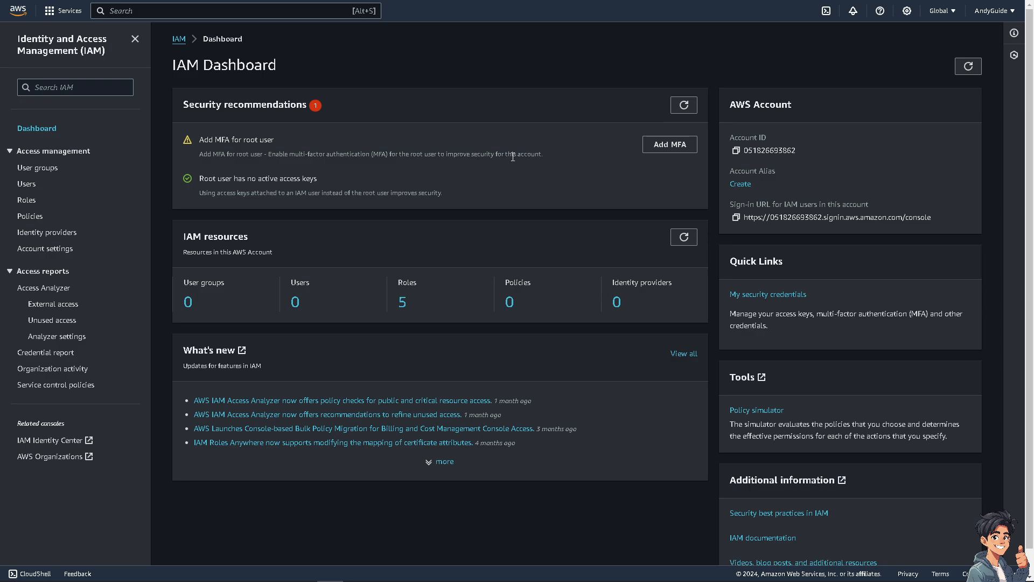
Start adding MFA for the root user and name the device "Andy Guides"
{"action": "left_click", "coordinate": [675, 147]}
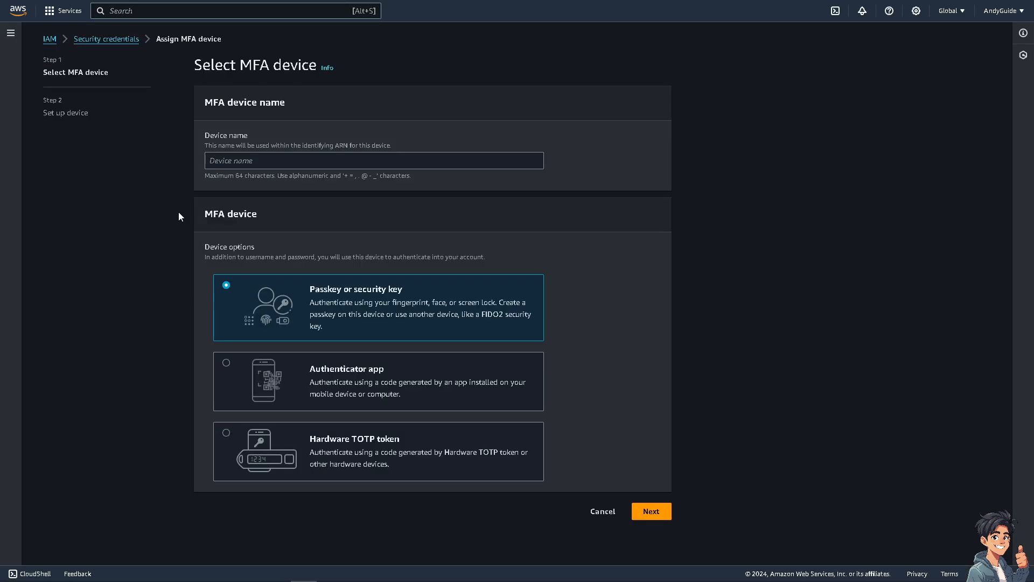
{"action": "left_click", "coordinate": [215, 161]}
{"action": "type", "text": "A"}
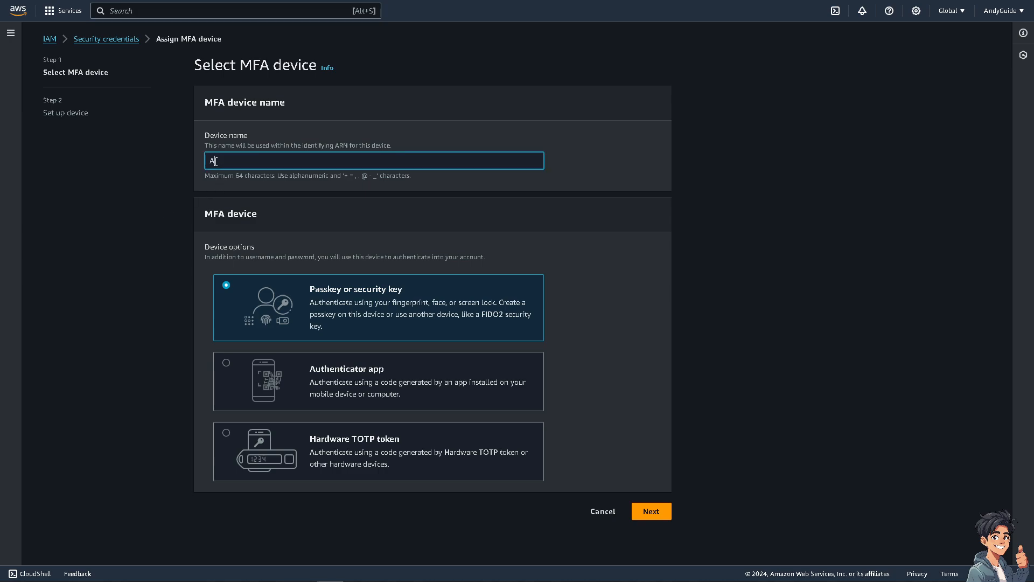
{"action": "type", "text": "ndy Guides"}
Go through the Authenticator app and Hardware TOTP token device options, settle on Passkey or security key, and submit the selection
{"action": "left_click", "coordinate": [228, 362]}
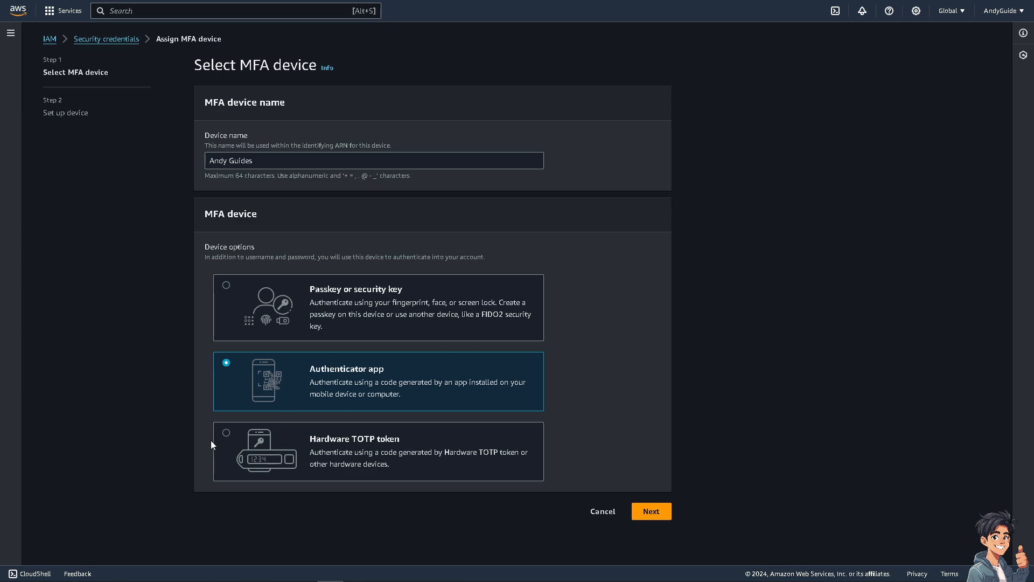
{"action": "left_click", "coordinate": [226, 435]}
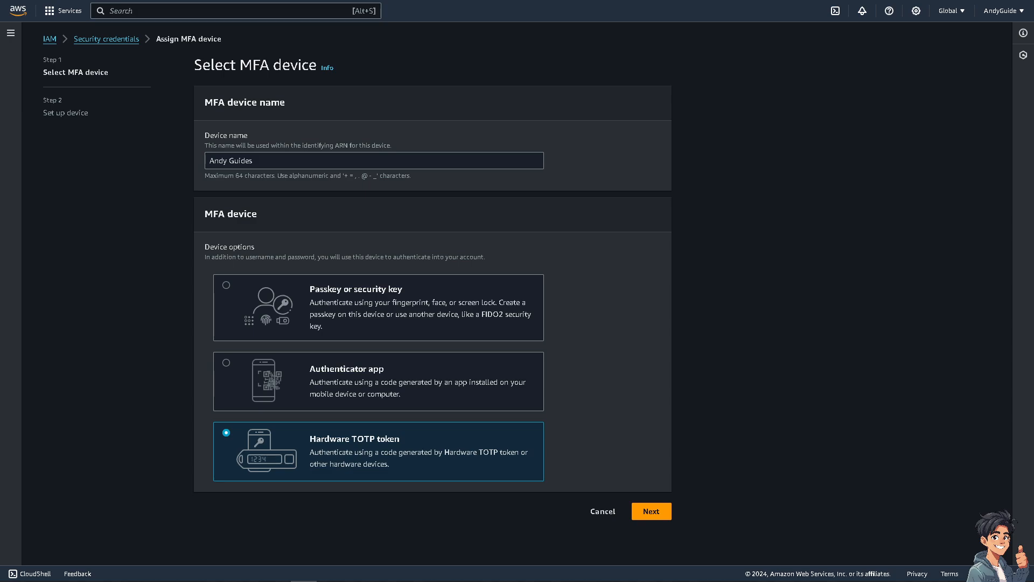
{"action": "left_click", "coordinate": [226, 285]}
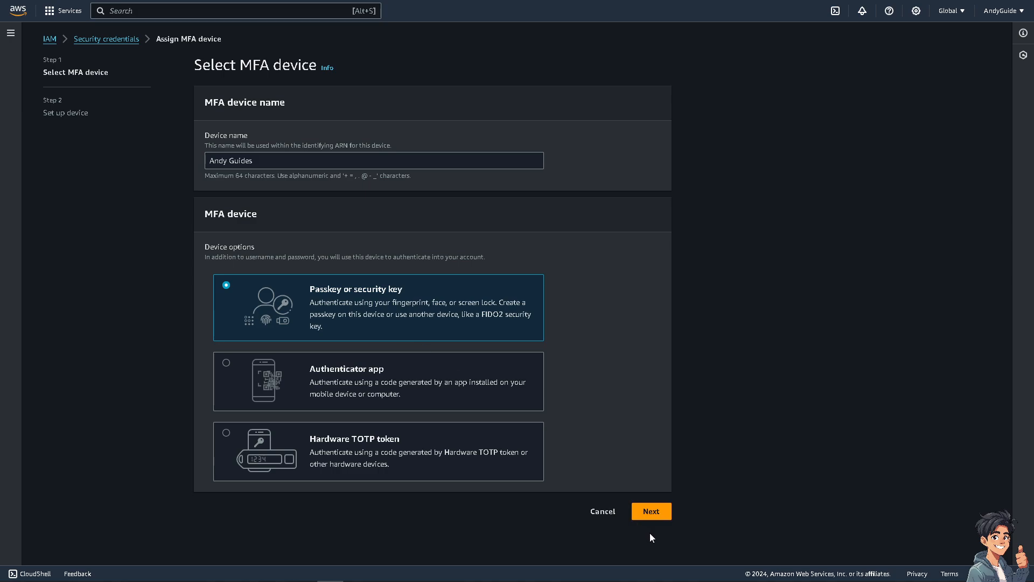
{"action": "left_click", "coordinate": [653, 513]}
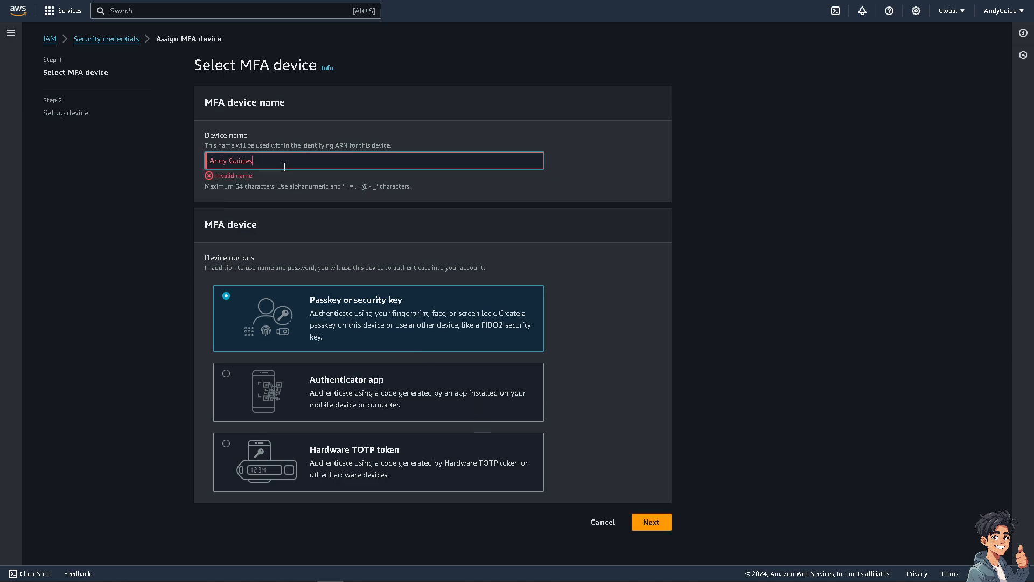
Correct the MFA device name to "AndyGuides" and continue to the passkey setup, cancelling the Windows security key request
{"action": "key", "text": "Left"}
{"action": "key", "text": "Left"}
{"action": "key", "text": "Left"}
{"action": "key", "text": "Left"}
{"action": "key", "text": "Left"}
{"action": "key", "text": "Left"}
{"action": "key", "text": "BackSpace"}
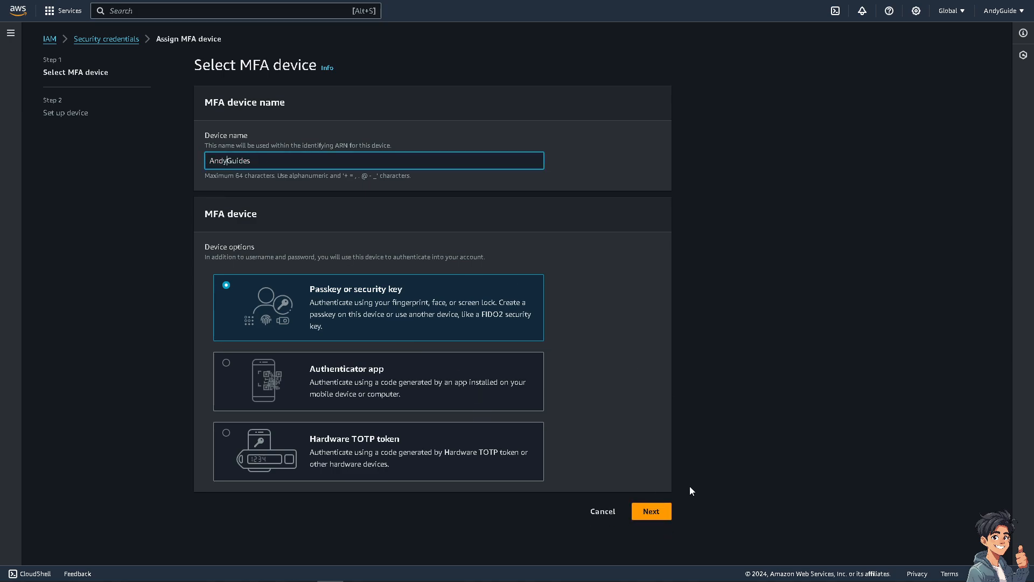
{"action": "left_click", "coordinate": [650, 511]}
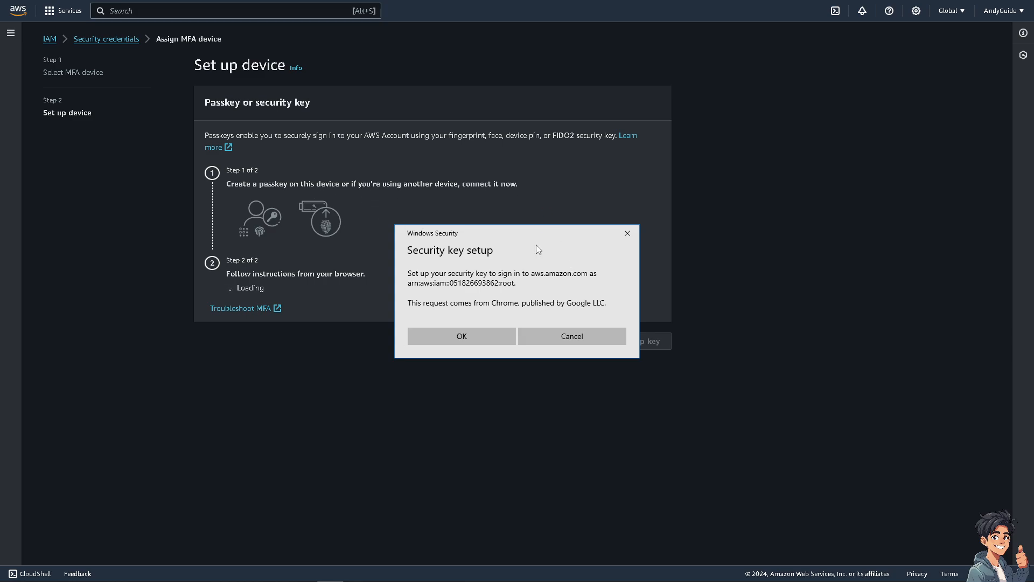
{"action": "left_click", "coordinate": [583, 341]}
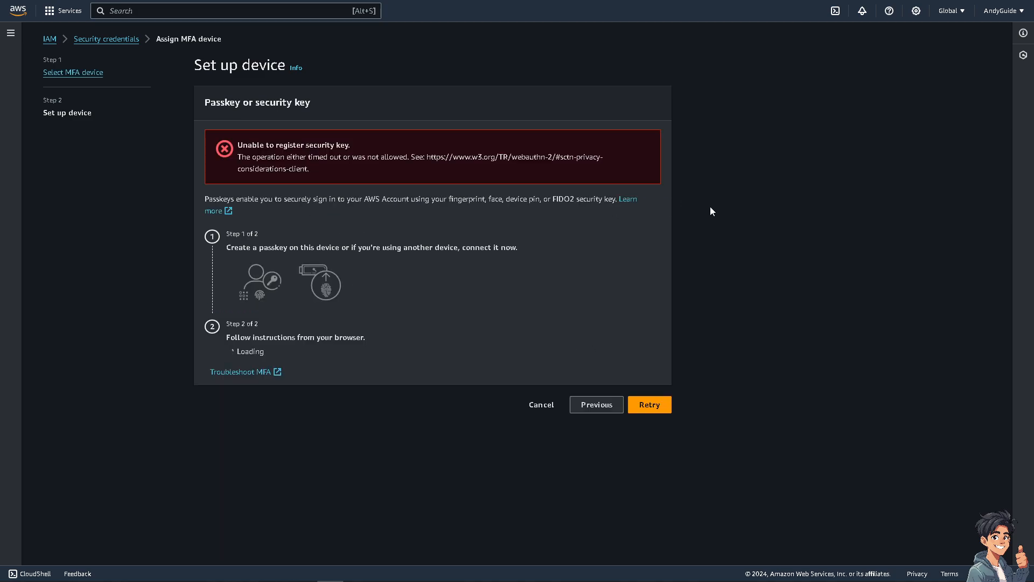
Open the AWS Support Center and view the Technical quick solutions with their top articles
{"action": "left_click", "coordinate": [889, 11]}
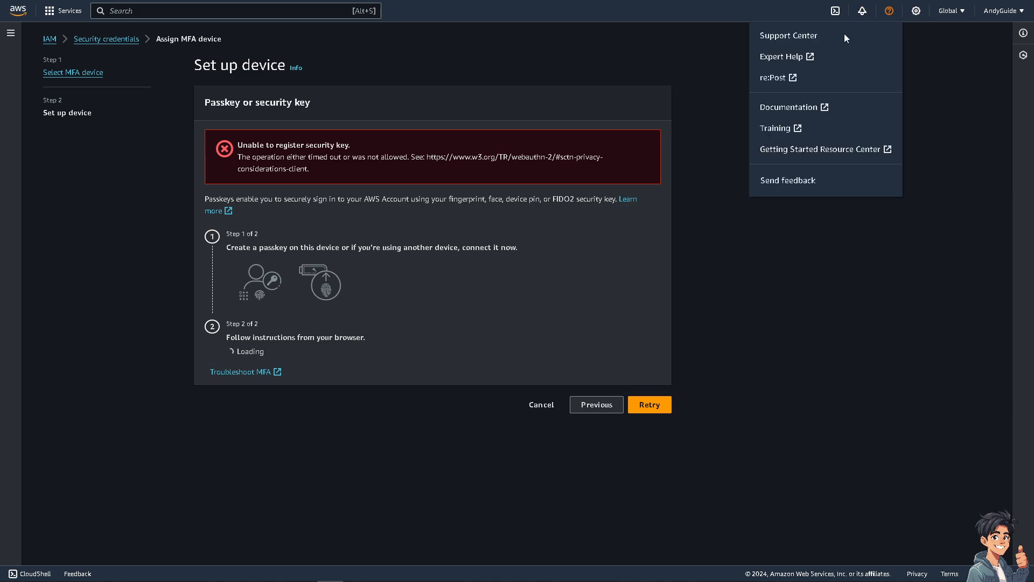
{"action": "left_click", "coordinate": [788, 36]}
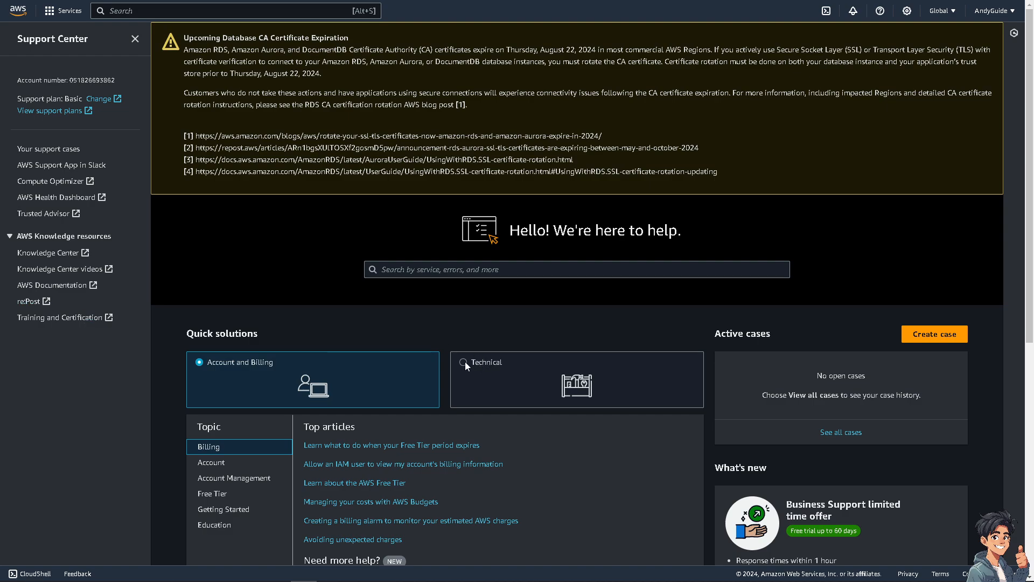
{"action": "left_click", "coordinate": [464, 362]}
{"action": "scroll", "coordinate": [465, 365], "scroll_direction": "down", "scroll_amount": 2}
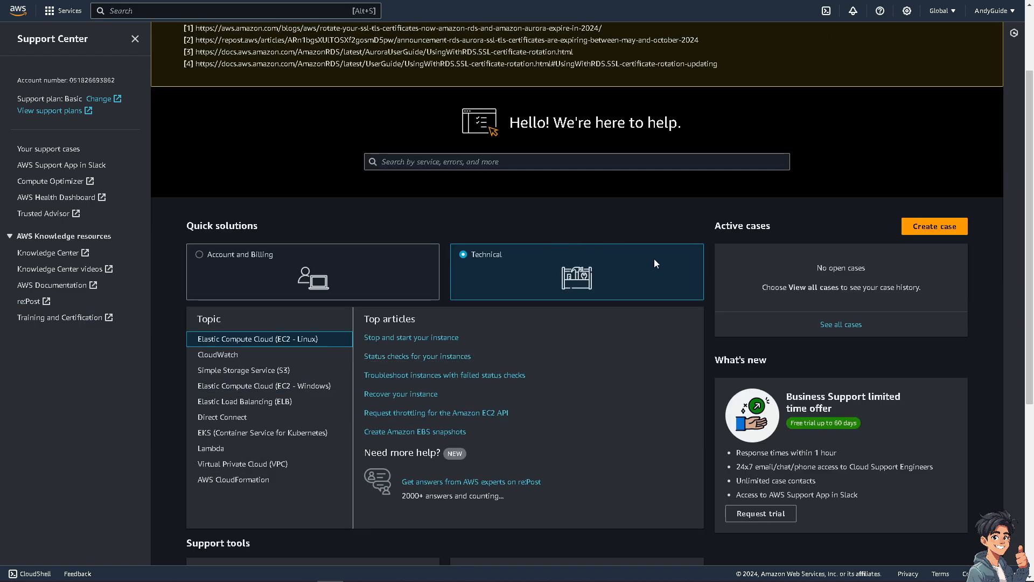
{"action": "scroll", "coordinate": [872, 237], "scroll_direction": "down", "scroll_amount": 1}
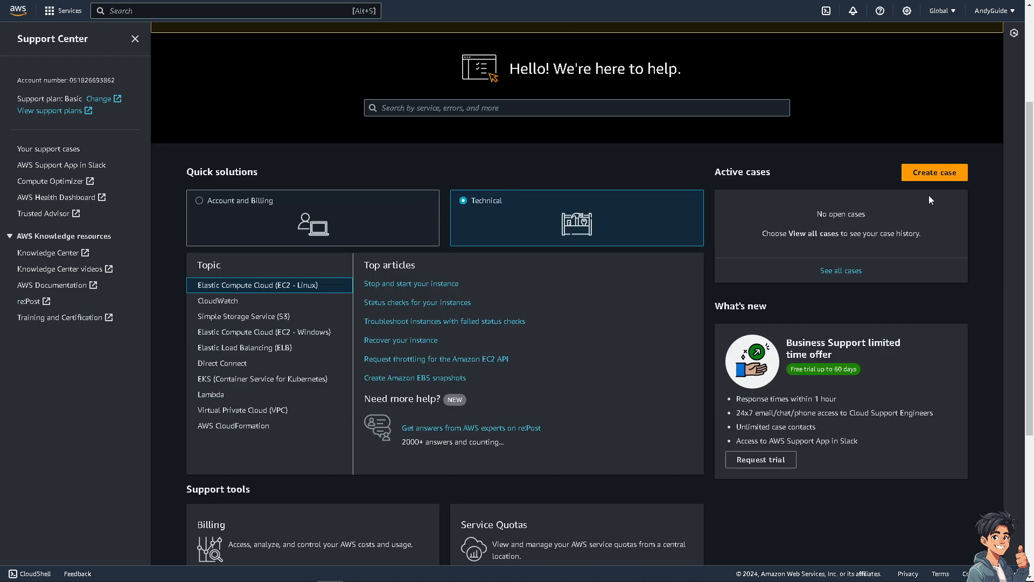
Start a Technical support case and search the support resources for "How to activate Multi Factor Authentication ( MFA ) for IAM User in AWS"
{"action": "left_click", "coordinate": [928, 178]}
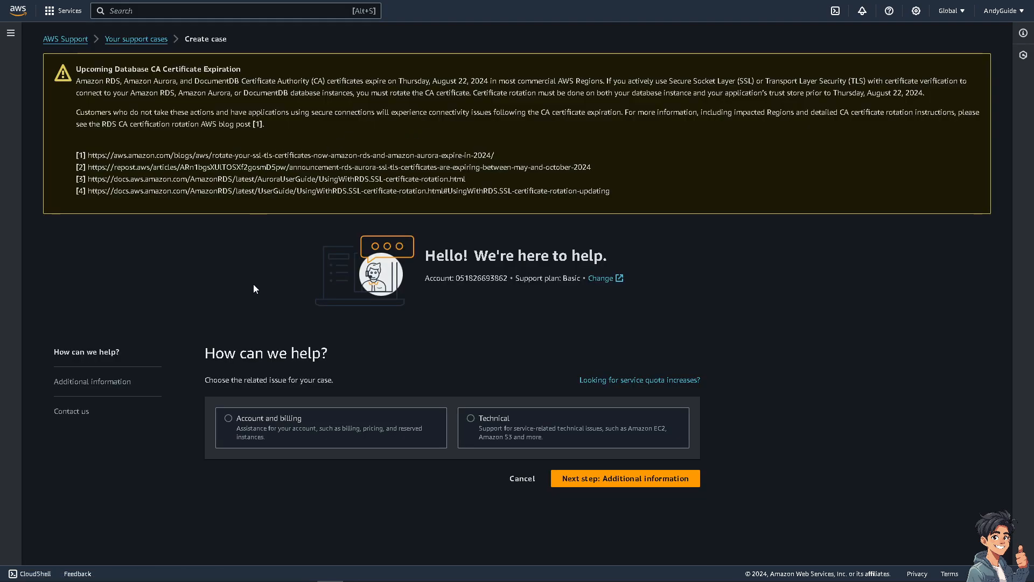
{"action": "scroll", "coordinate": [574, 453], "scroll_direction": "down", "scroll_amount": 3}
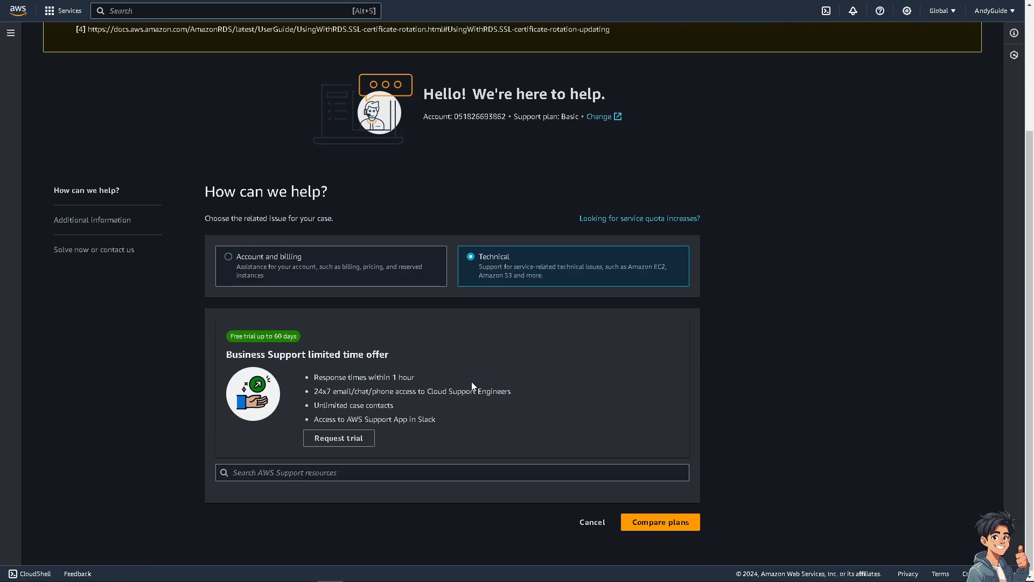
{"action": "left_click", "coordinate": [337, 473]}
{"action": "type", "text": "How to activate Multi Factor Authentication ( MFA ) for IAM User in AWS"}
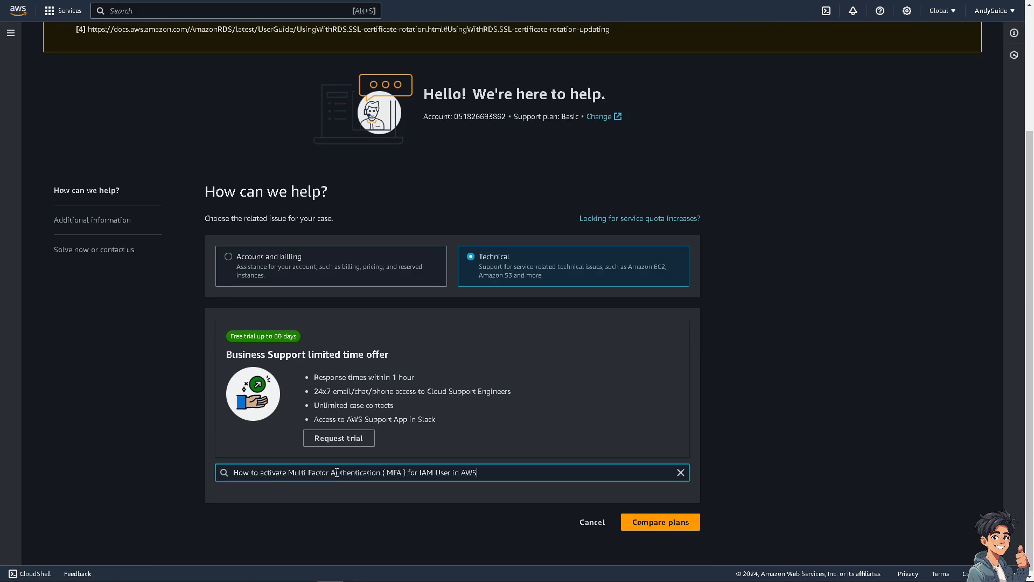